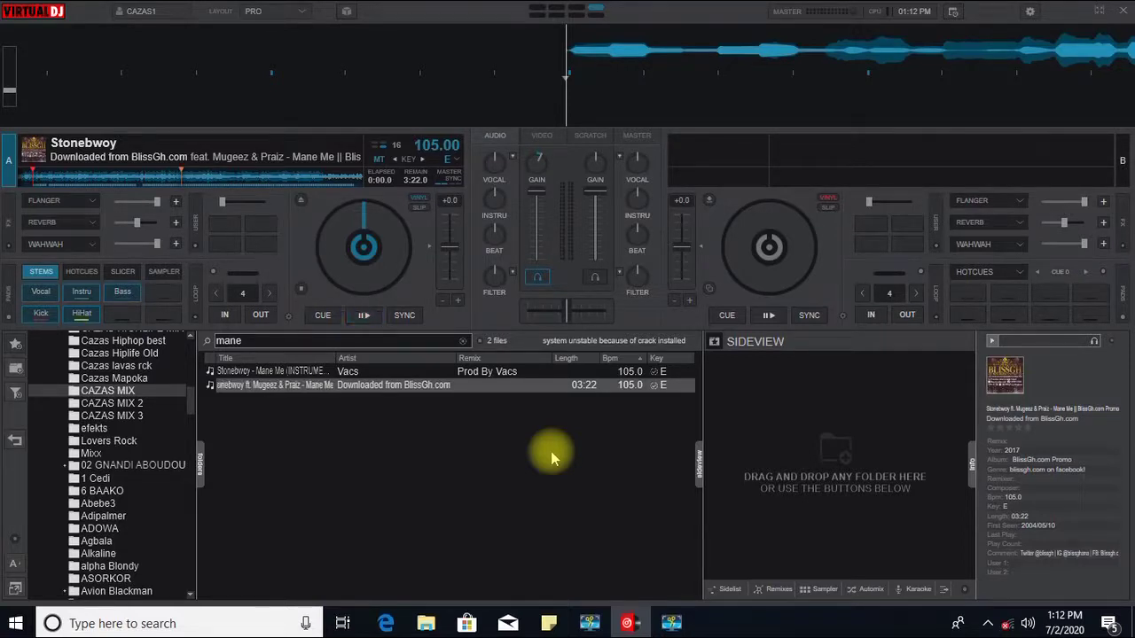
- Return deck A to its cue point several times with F9, then open the settings window
key(F9)
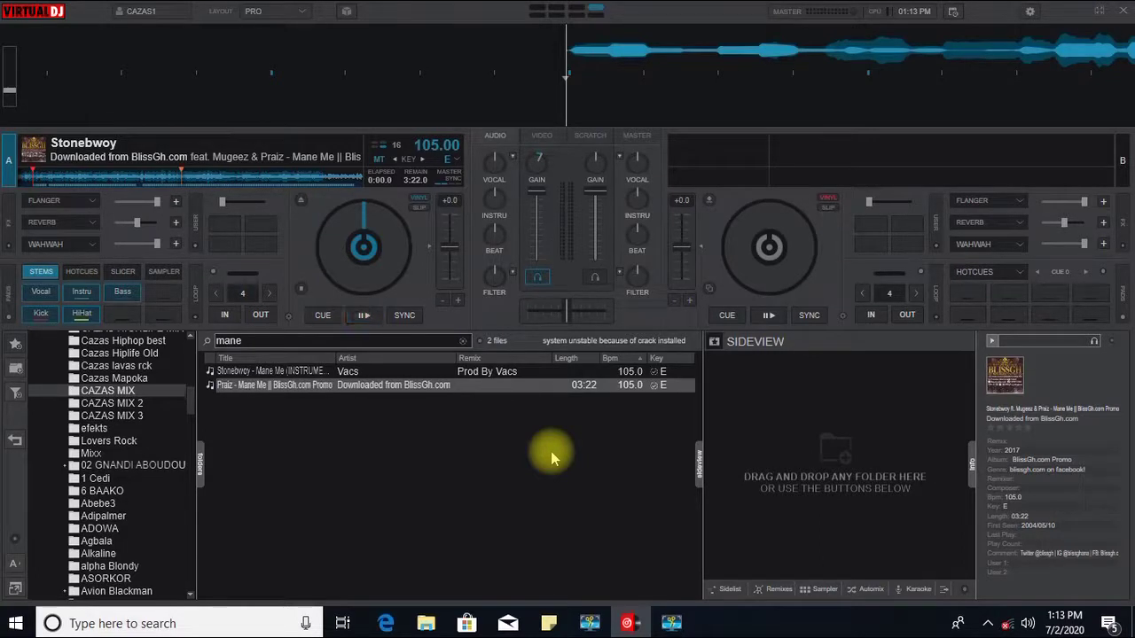
key(F9)
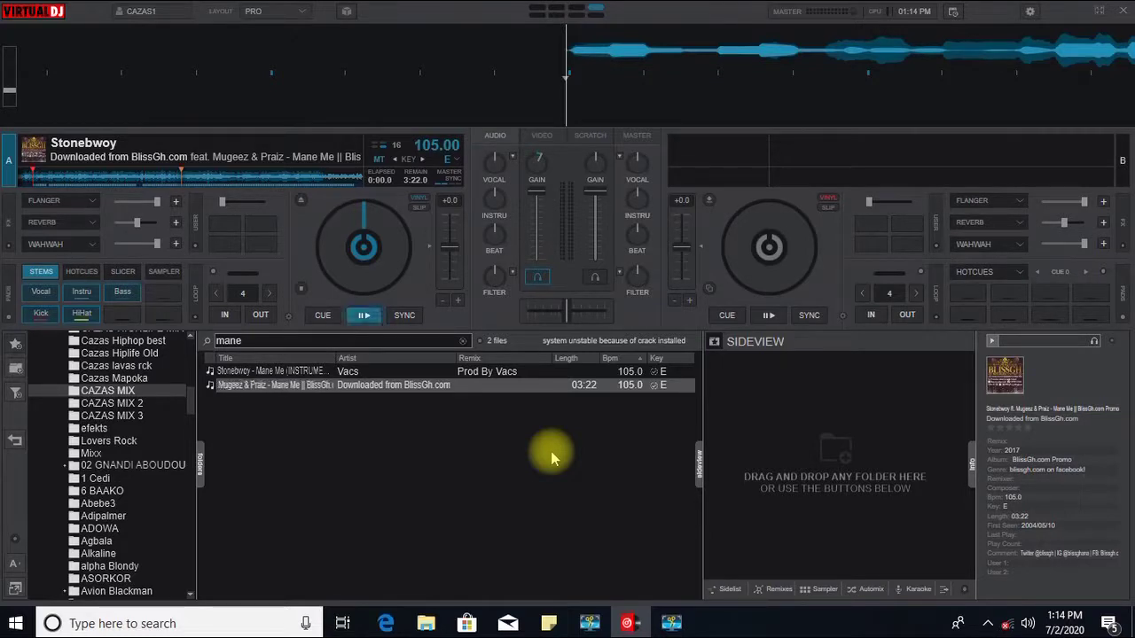
key(F9)
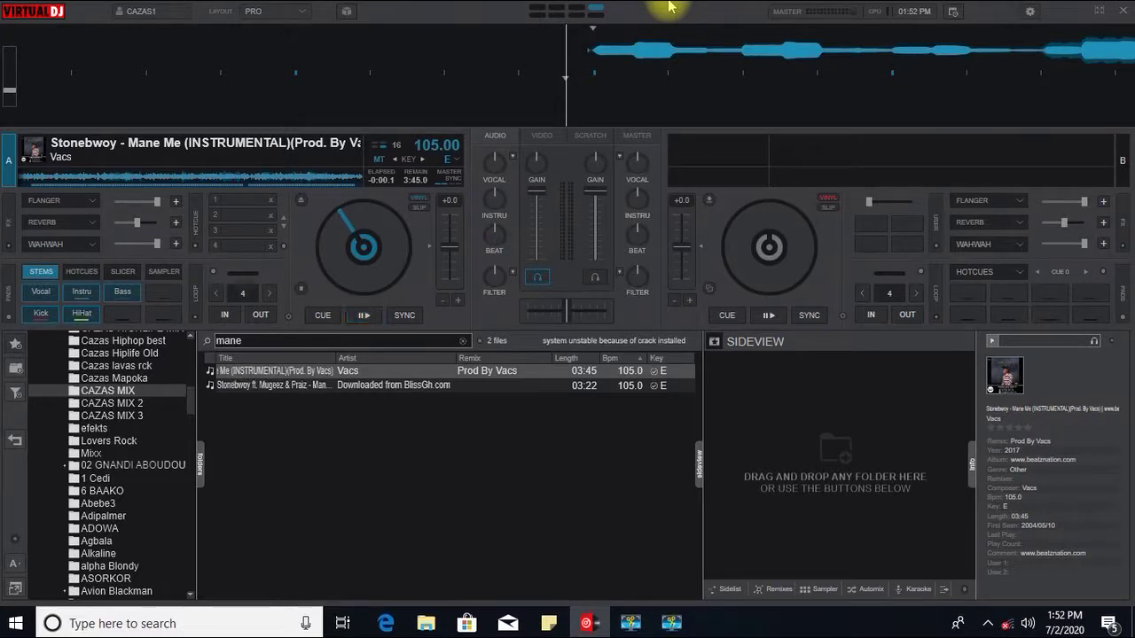
click(1030, 11)
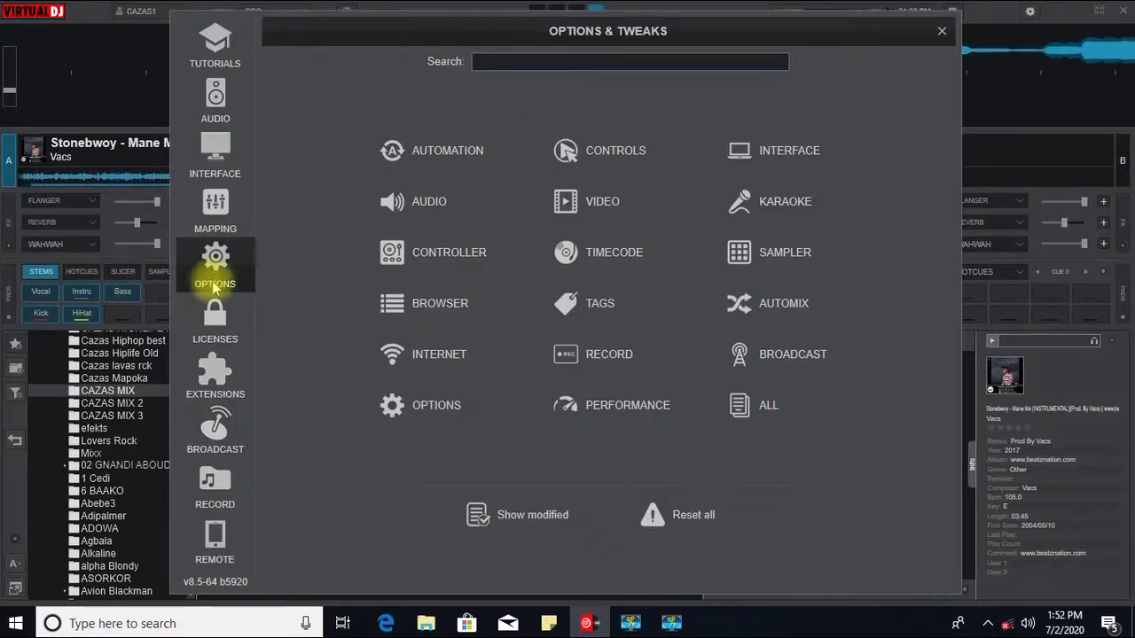
- In Options & Tweaks, filter by 'cue', set autoCue to 'cue', and close settings
click(213, 102)
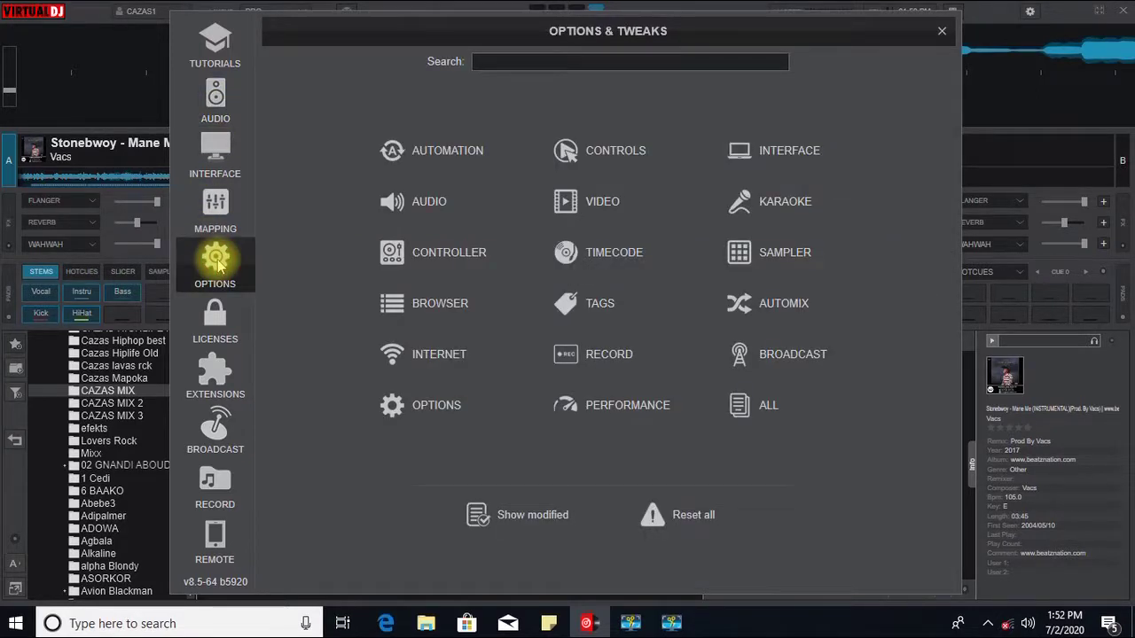
click(528, 65)
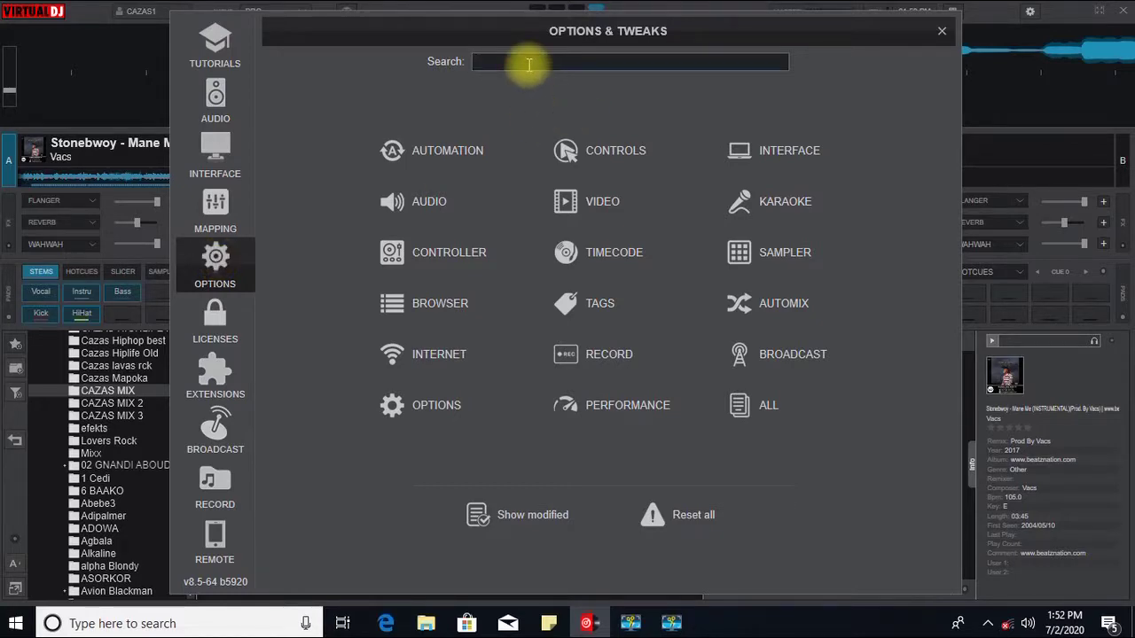
text(cue)
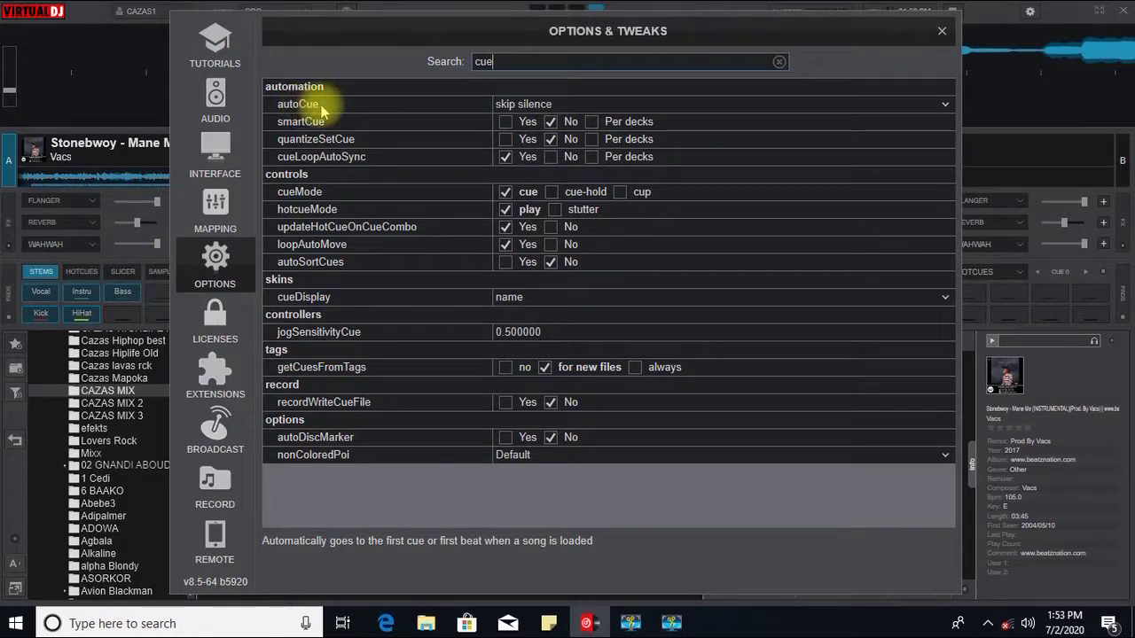
click(561, 106)
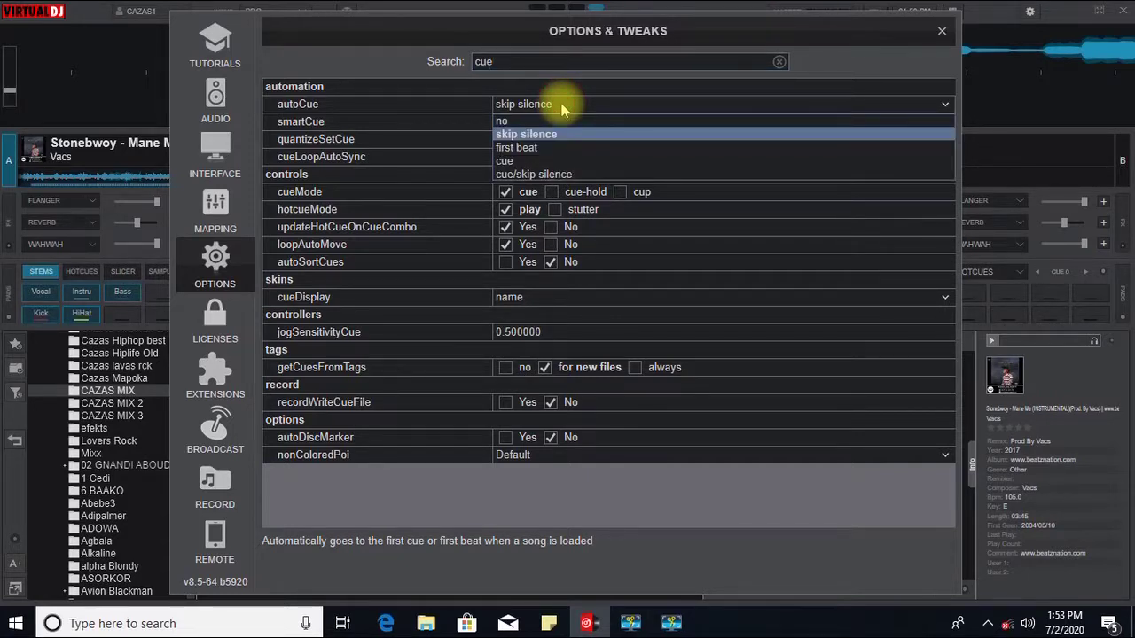
click(551, 162)
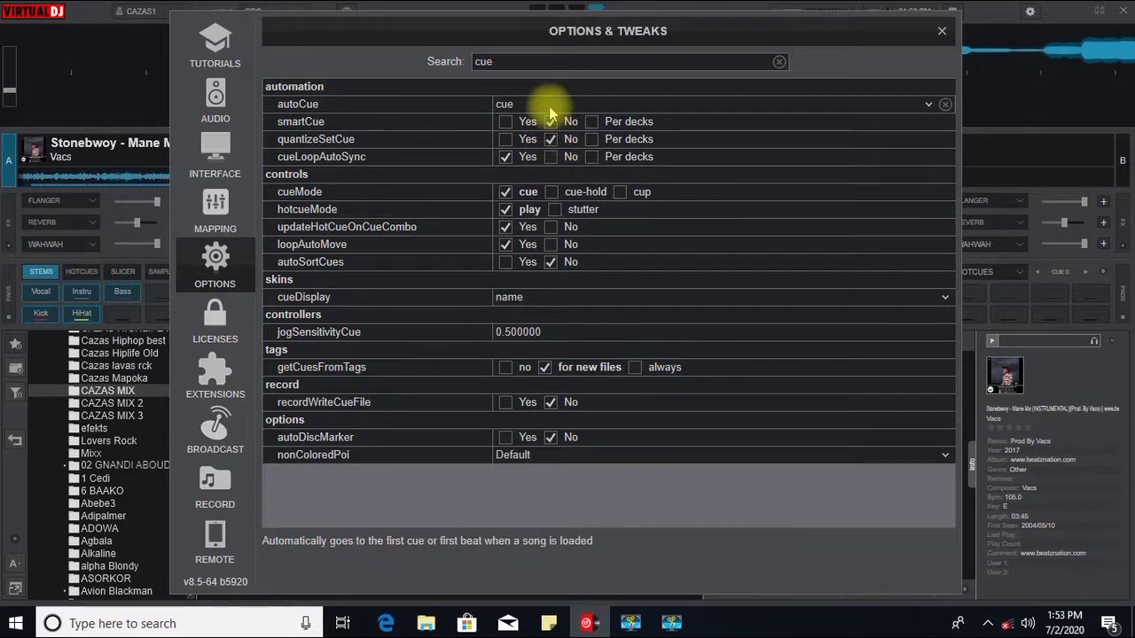
click(942, 31)
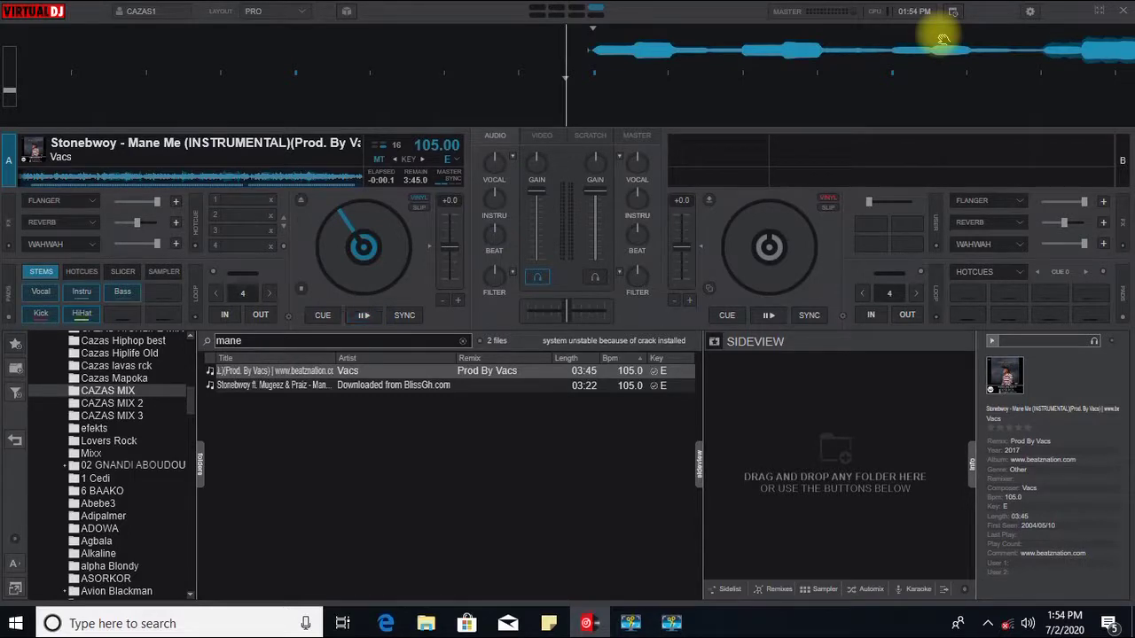
- Play deck A, then send it back to its cue point at 0:00.0
key(space)
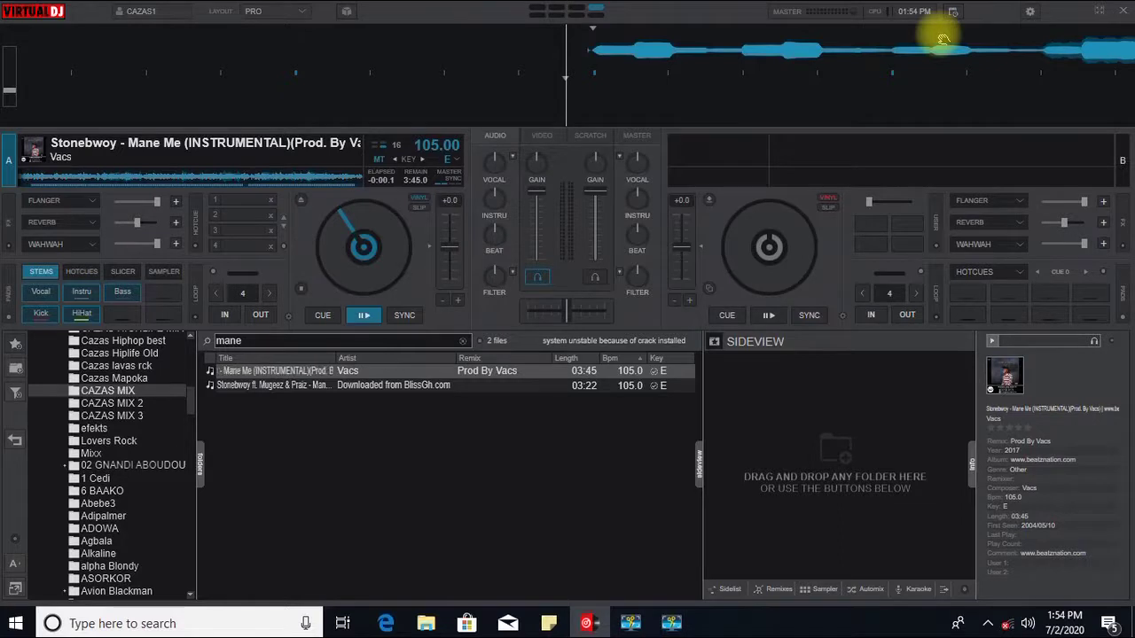
key(F9)
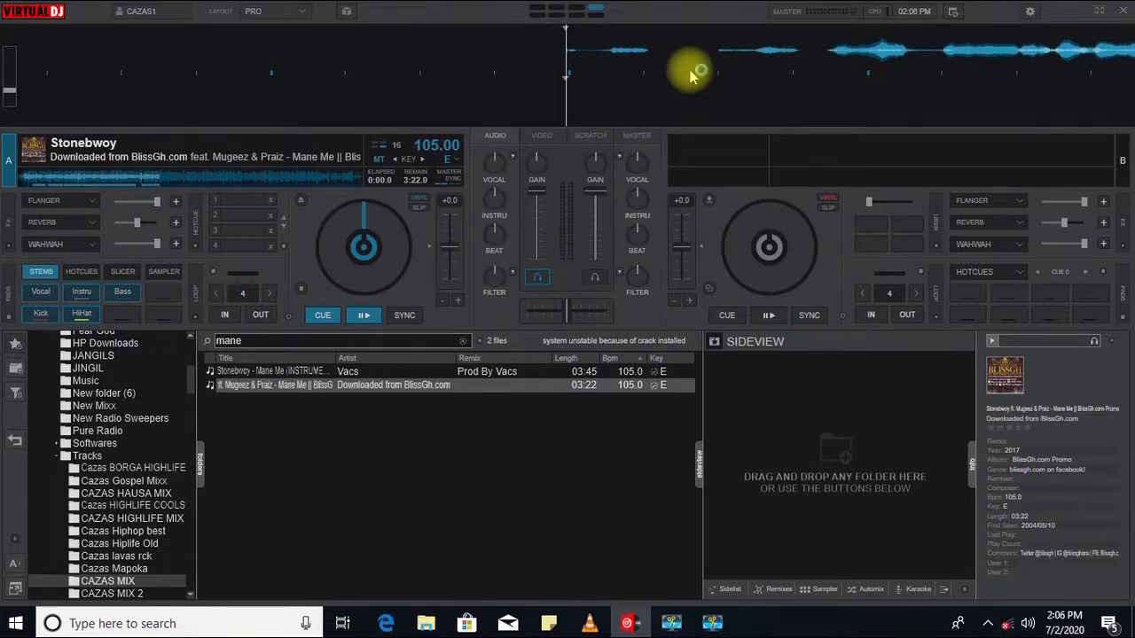
- Reload the BlissGh.com Mane Me download onto deck A and start it playing
double_click(371, 372)
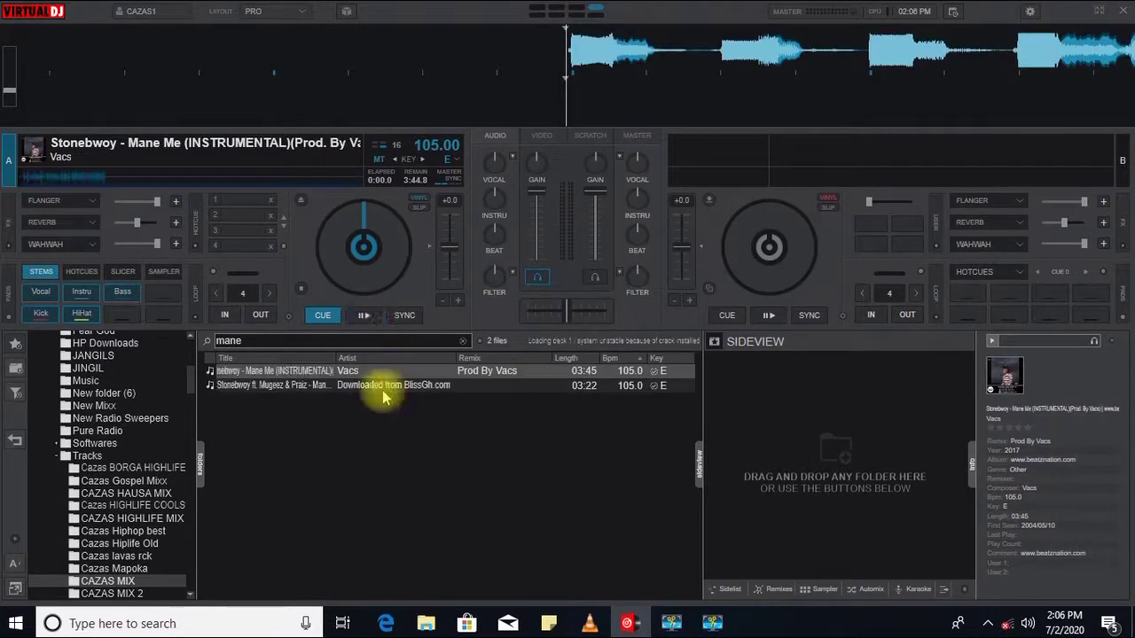
drag(380, 386, 367, 275)
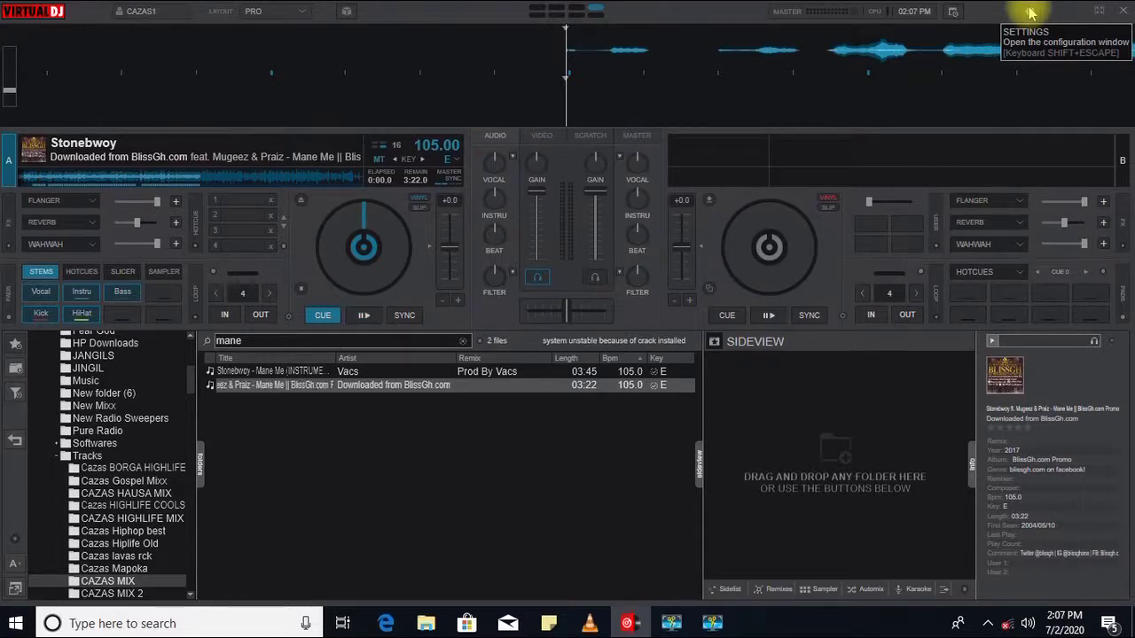
key(space)
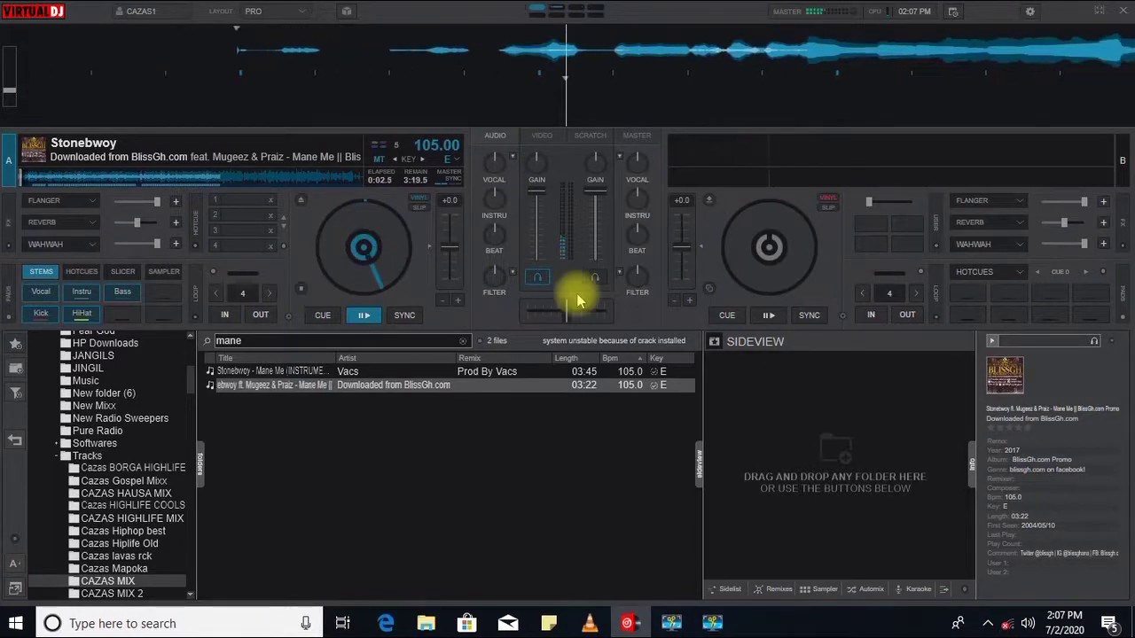
- Pause deck A just after the intro and nudge the waveform onto the first beat at 0:09.1
click(361, 316)
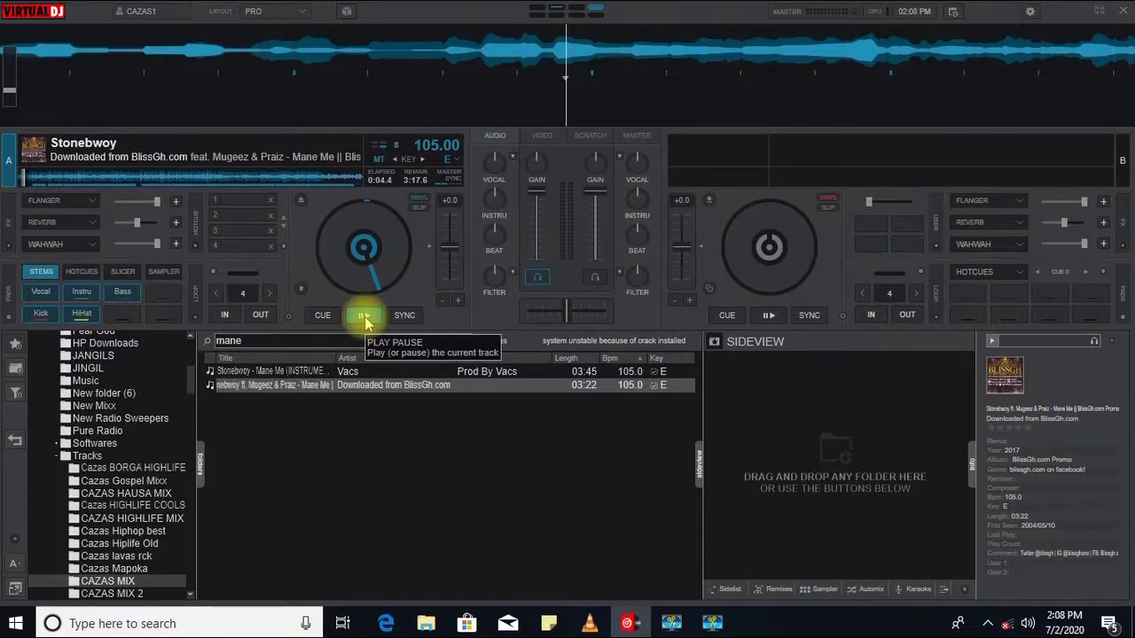
key(space)
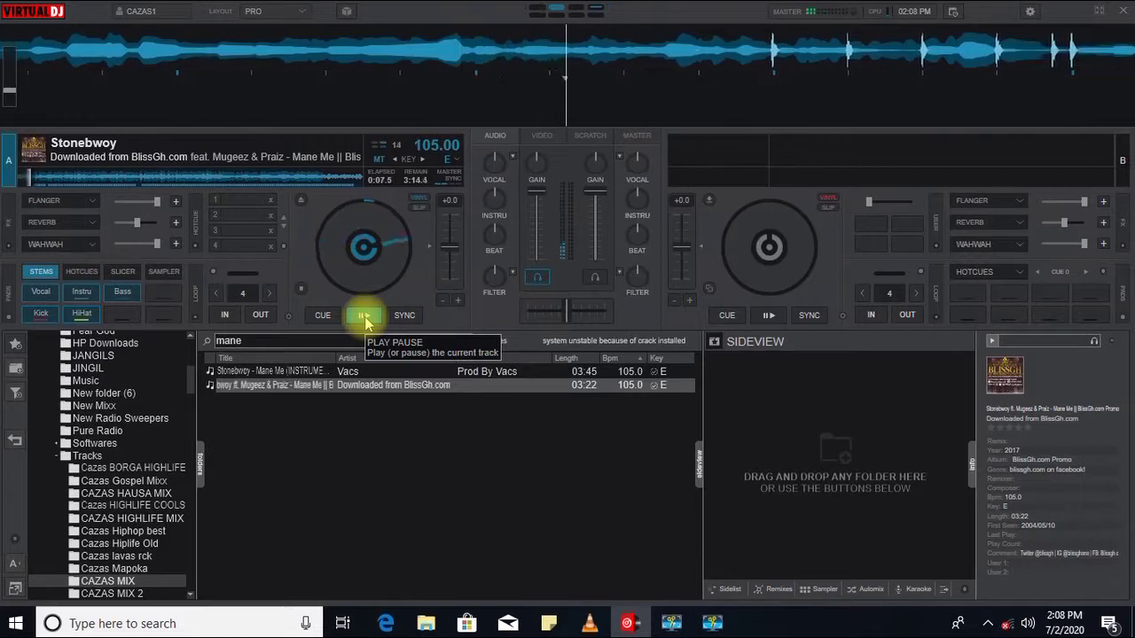
key(space)
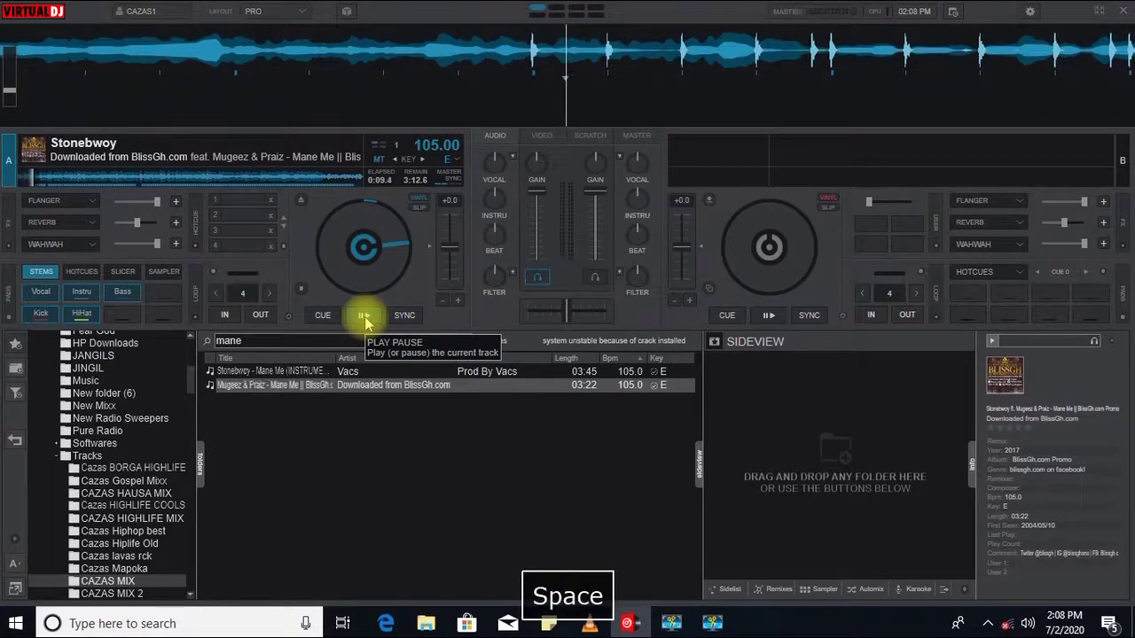
drag(506, 50, 567, 49)
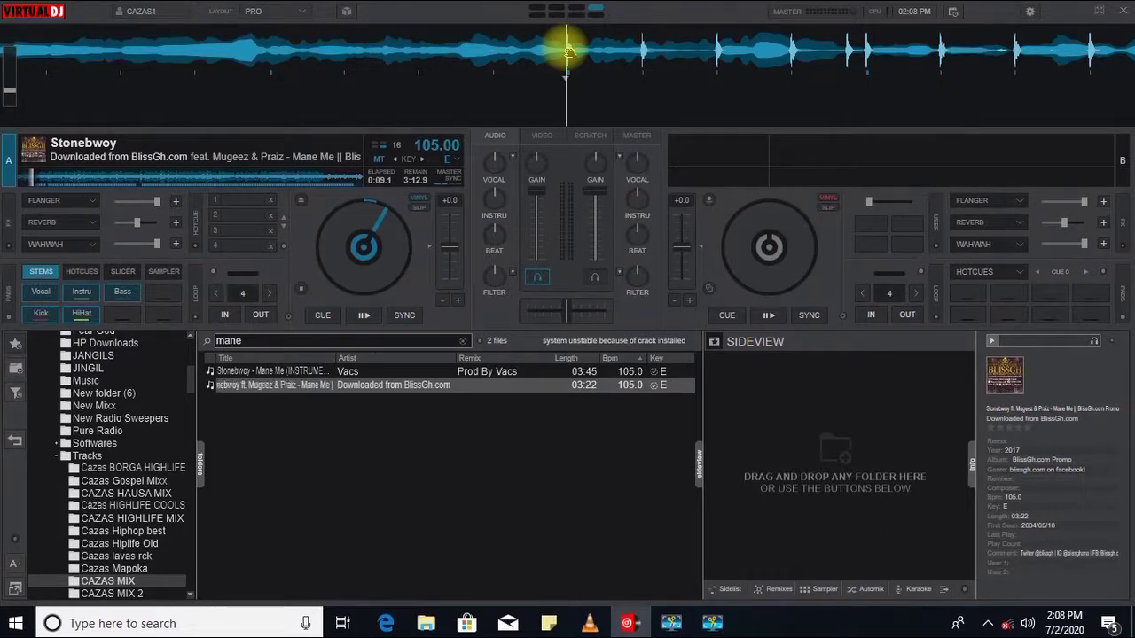
- Store Cue 1 at 0:09.1 with hotcue pad 1, then reload the original Mane Me onto deck A
click(217, 202)
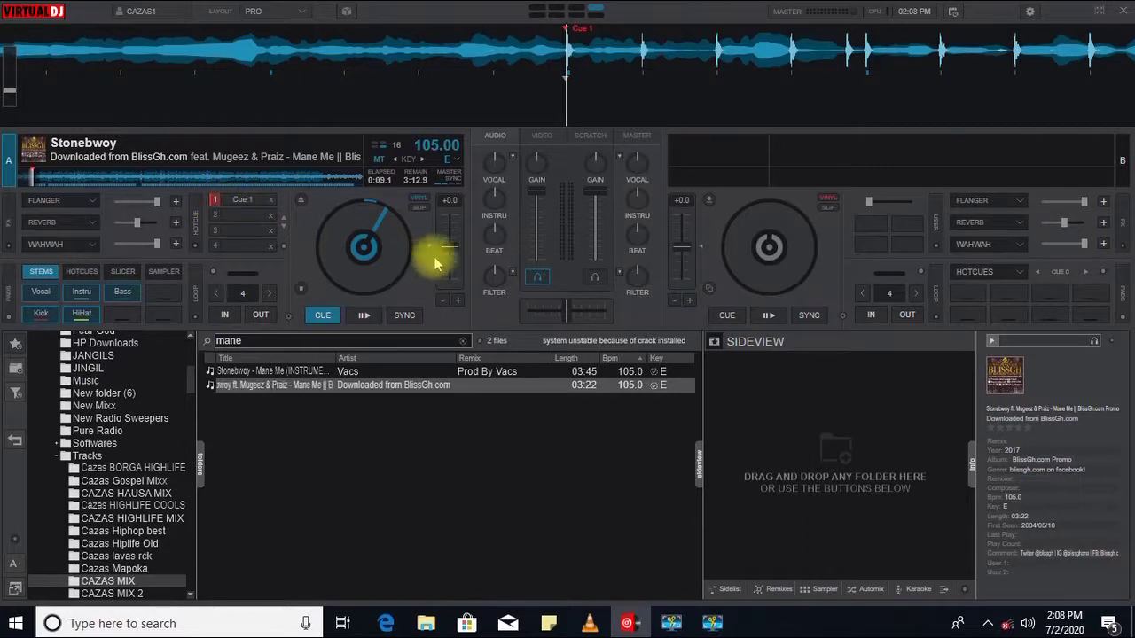
double_click(346, 371)
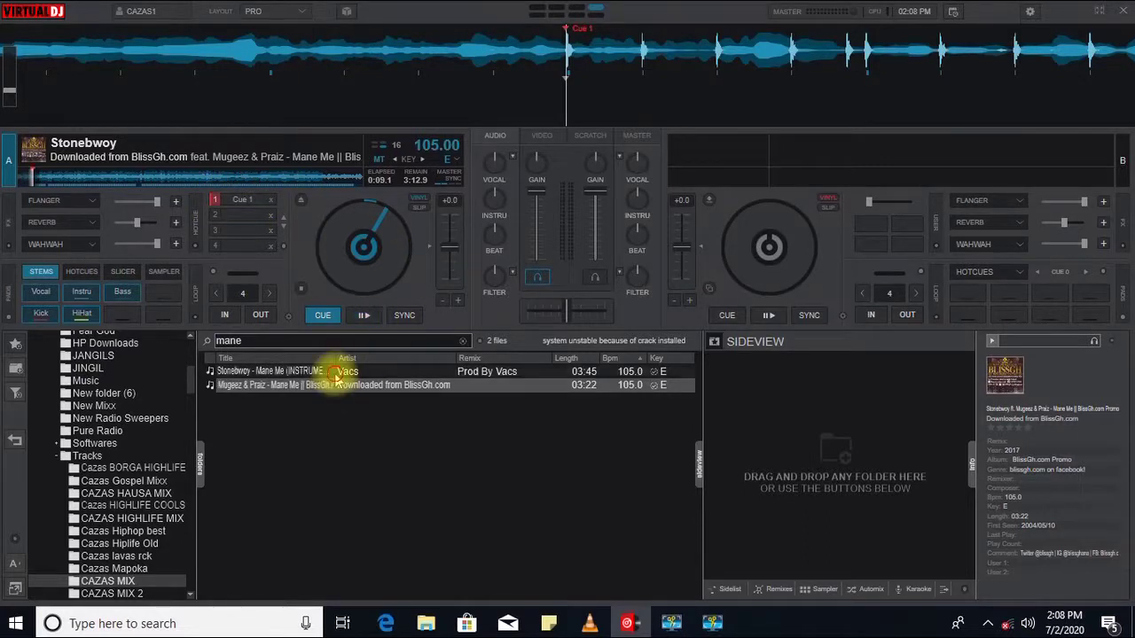
drag(384, 387, 359, 191)
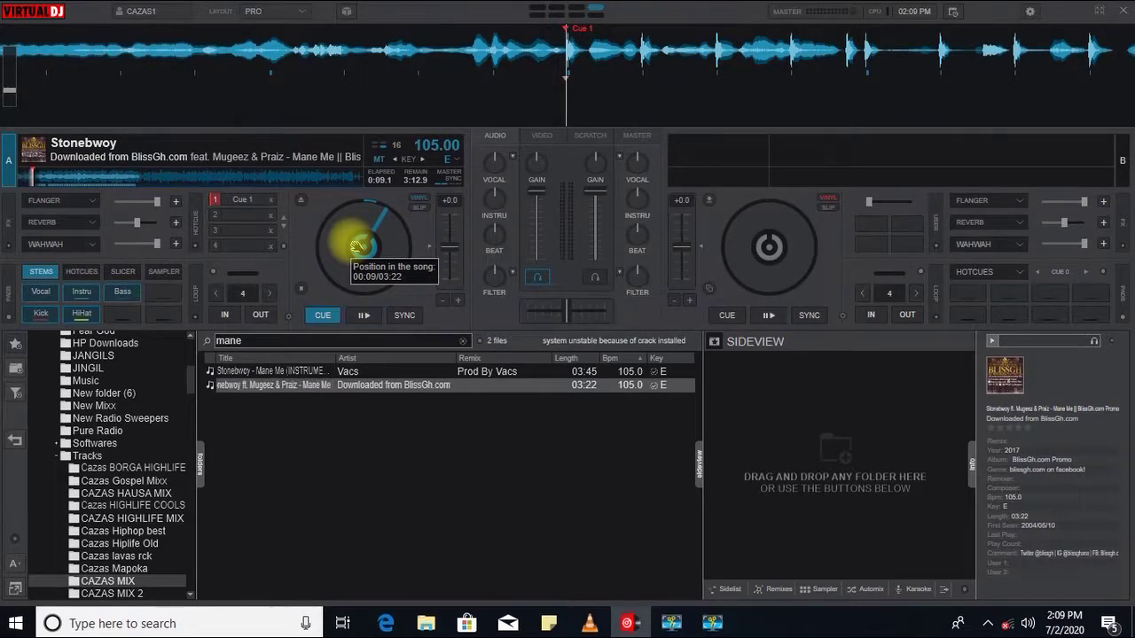
click(362, 315)
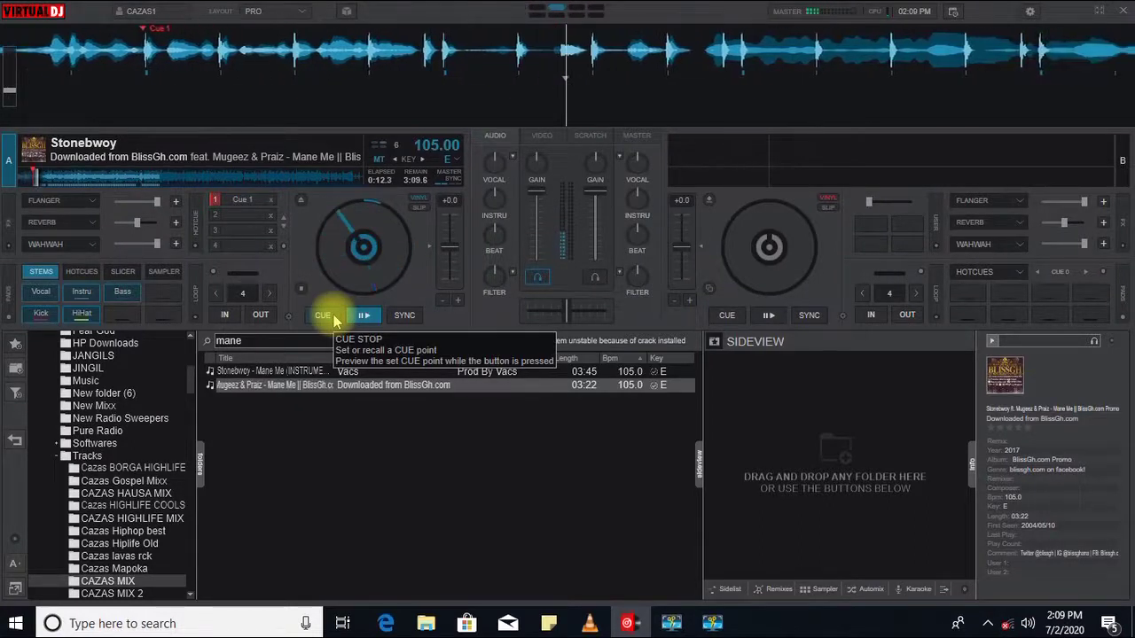
click(335, 321)
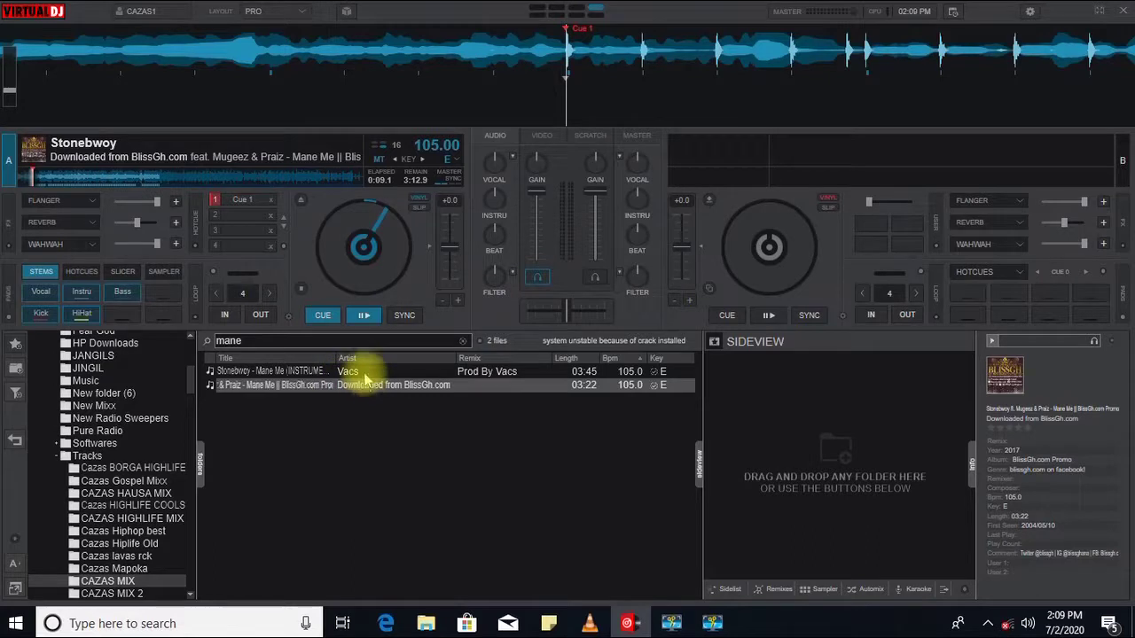
double_click(363, 371)
drag(364, 385, 368, 247)
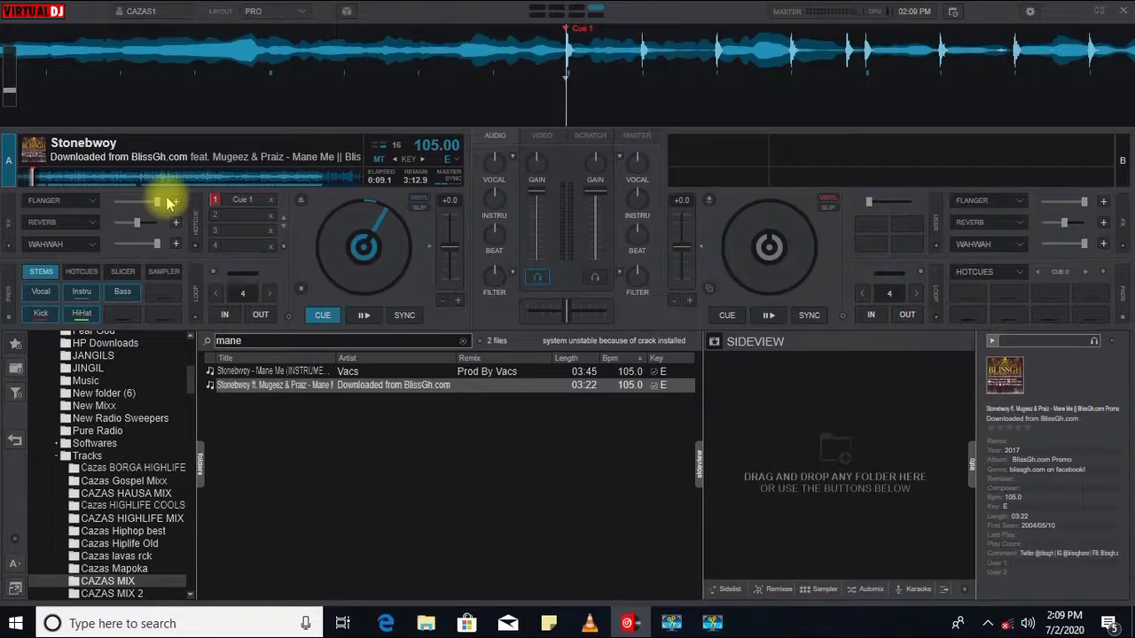
- Jump deck A to later song positions around 1:03, 1:55, 1:23, 1:14 and 0:38 for Cues 2 and 3
click(125, 177)
click(216, 181)
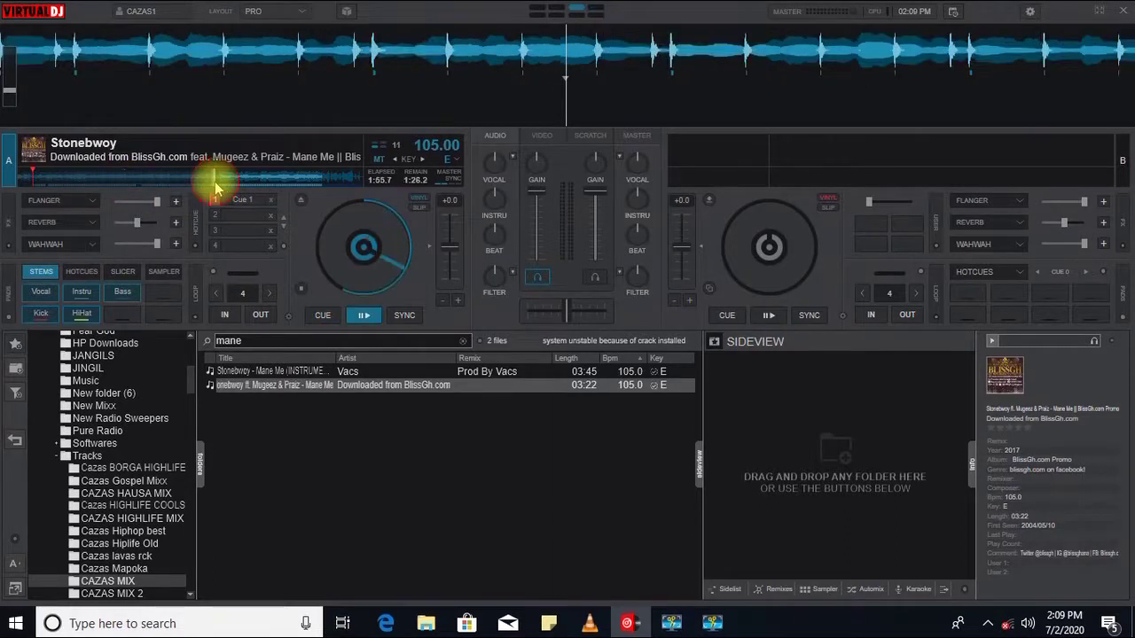
click(162, 179)
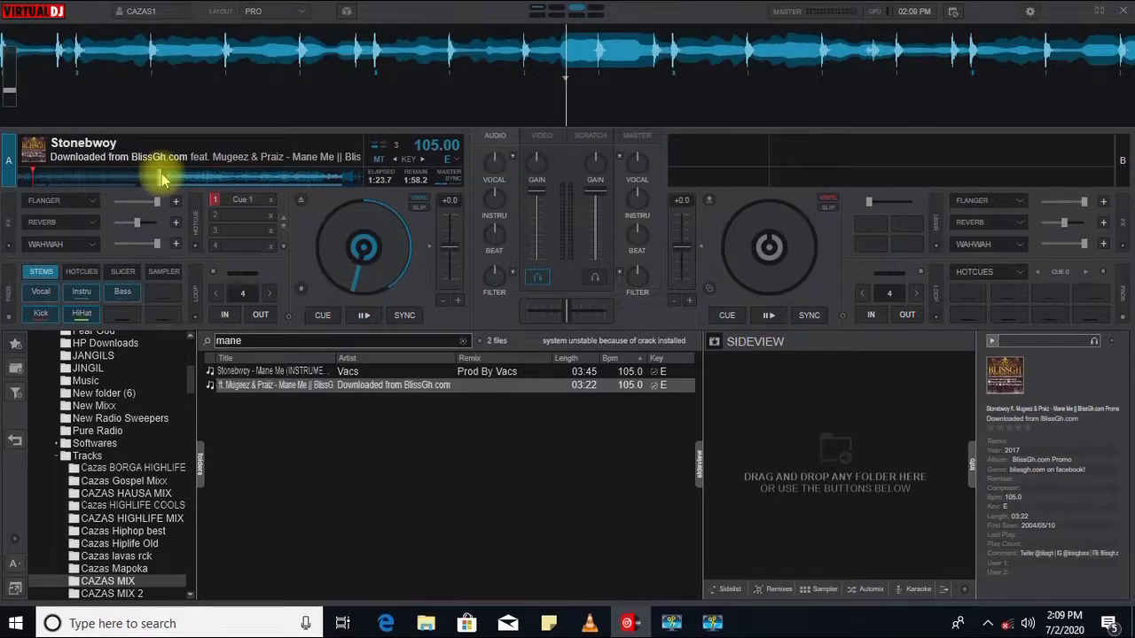
click(144, 179)
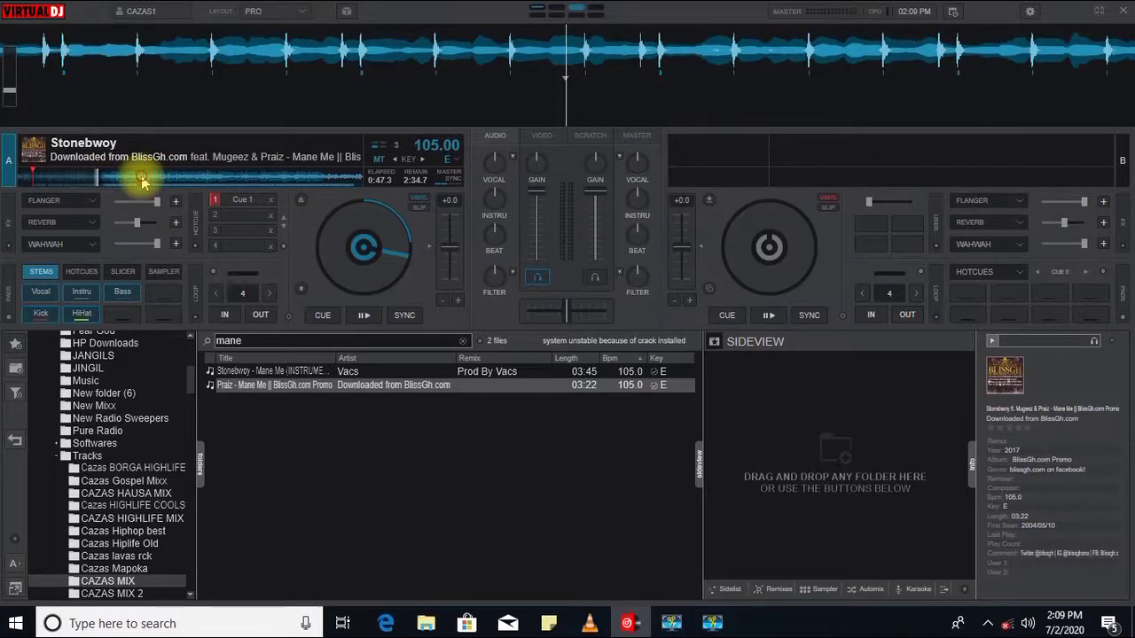
click(127, 180)
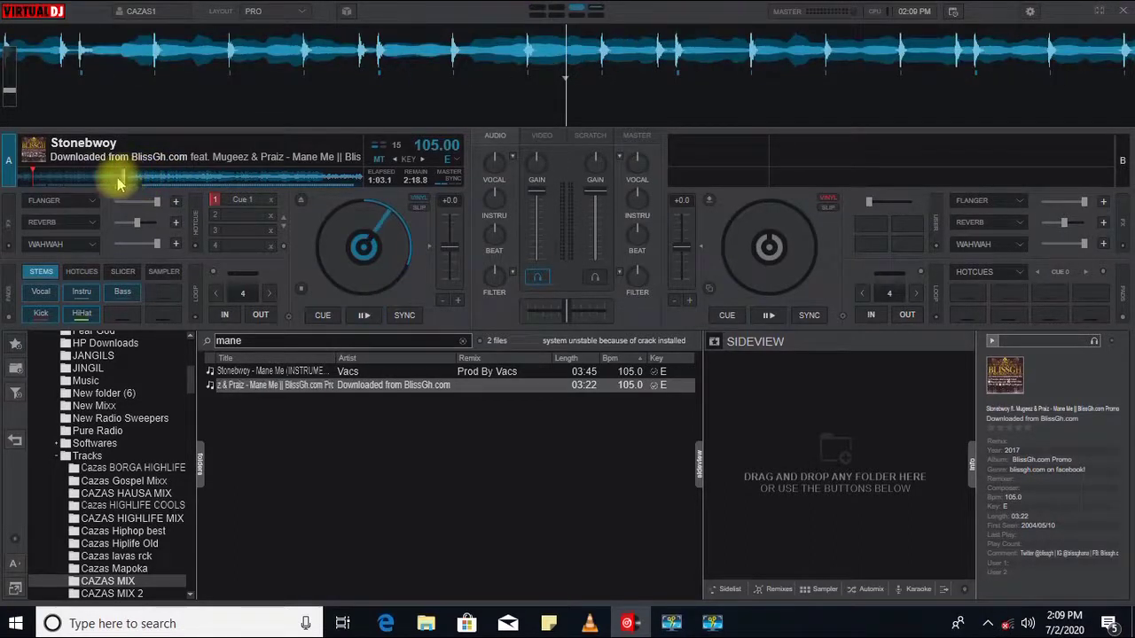
click(86, 181)
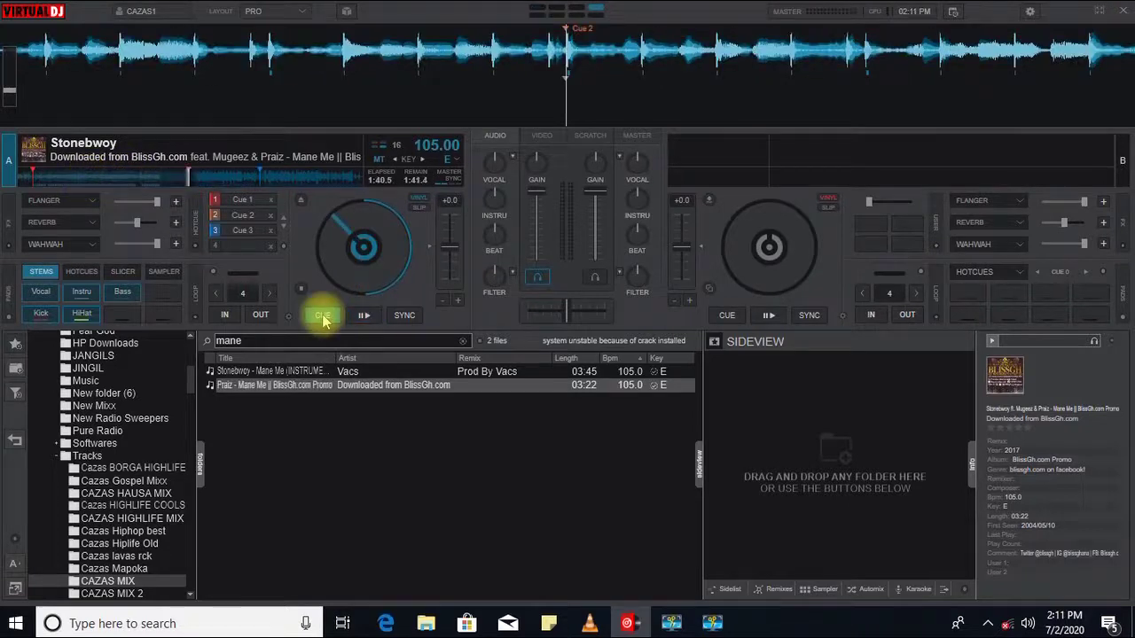